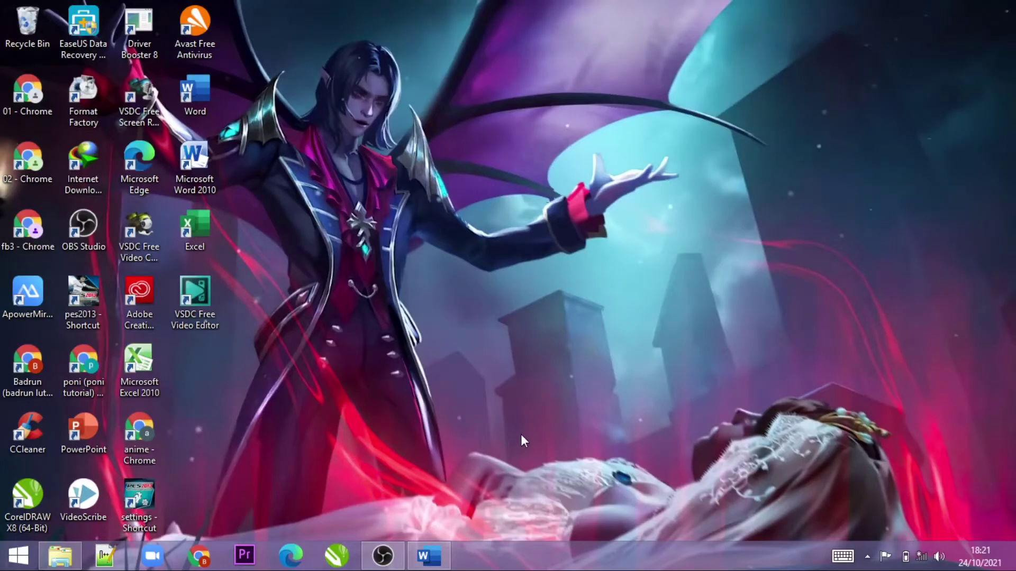
# Step: Restore the MAKALAH_KONSEP_DASAR_MANAJEMEN_BENCANA Word document from the taskbar
pyautogui.click(442, 559)
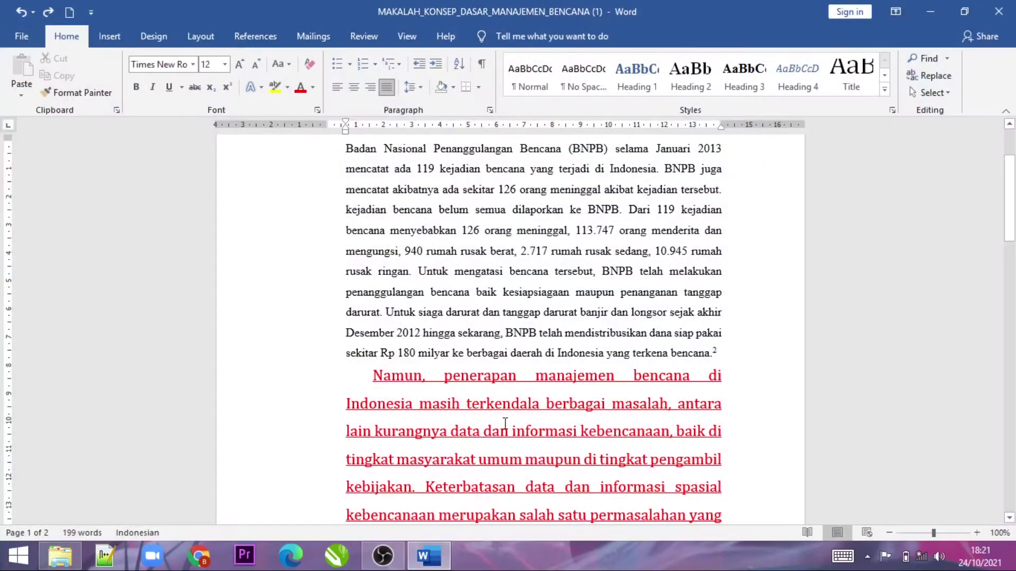
pyautogui.scroll(3, 596, 396)
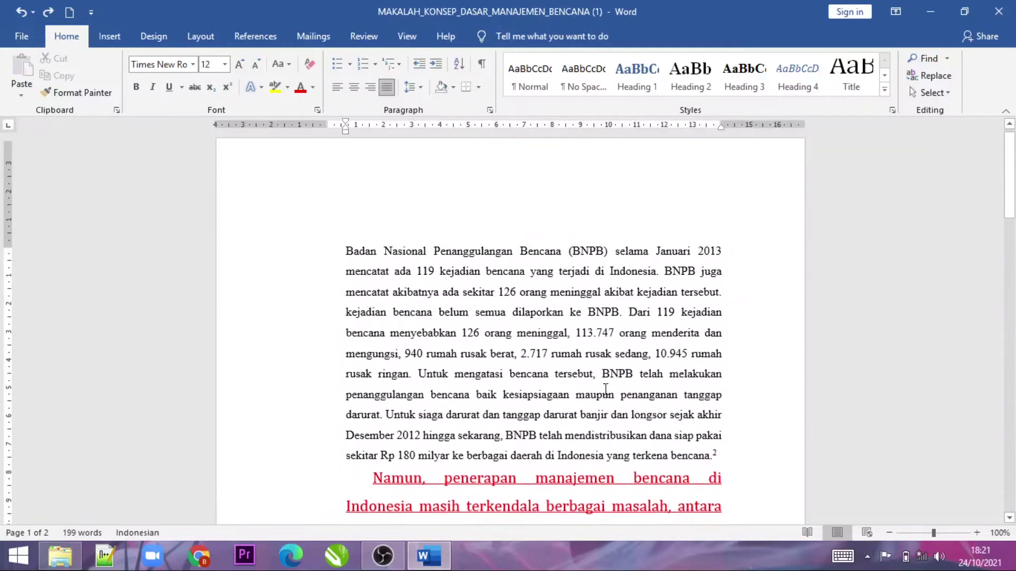
pyautogui.scroll(-1, 608, 386)
pyautogui.scroll(-3, 716, 373)
pyautogui.scroll(-3, 661, 365)
pyautogui.scroll(-3, 601, 343)
pyautogui.scroll(-3, 597, 334)
pyautogui.scroll(-3, 593, 375)
pyautogui.scroll(3, 593, 375)
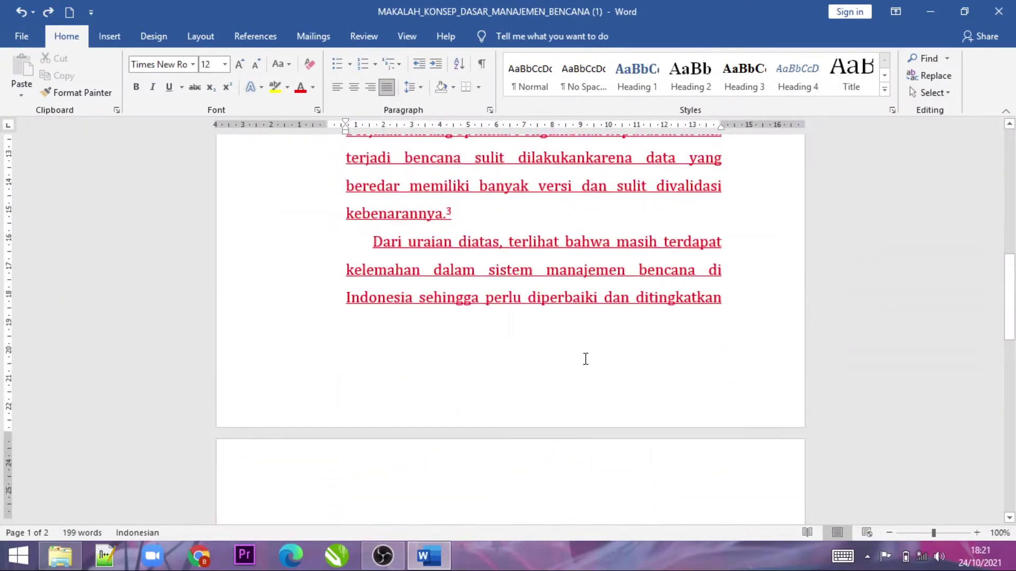
pyautogui.scroll(4, 585, 358)
pyautogui.scroll(6, 585, 358)
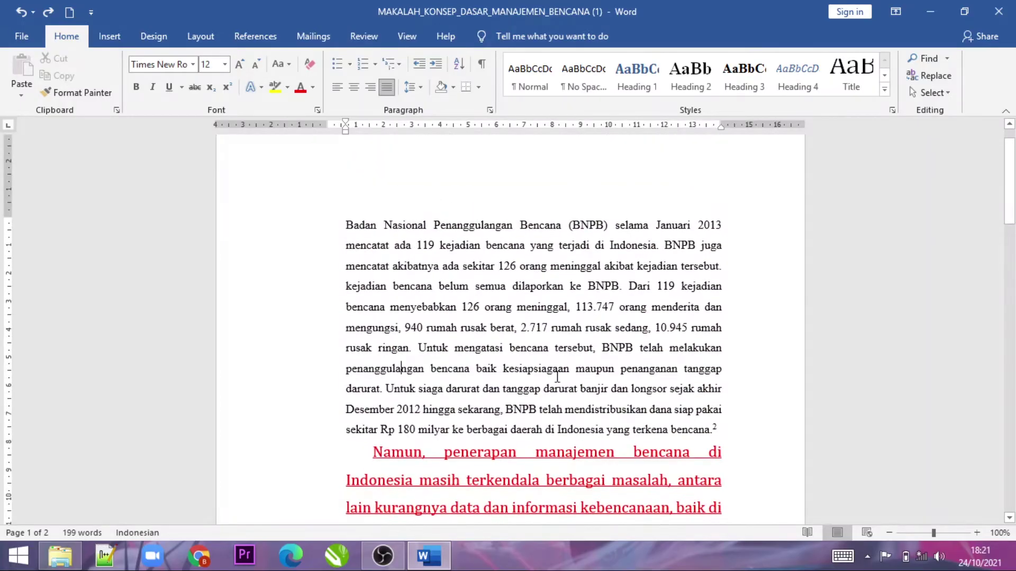
pyautogui.moveTo(391, 227); pyautogui.dragTo(492, 267)
pyautogui.moveTo(645, 295); pyautogui.dragTo(643, 283)
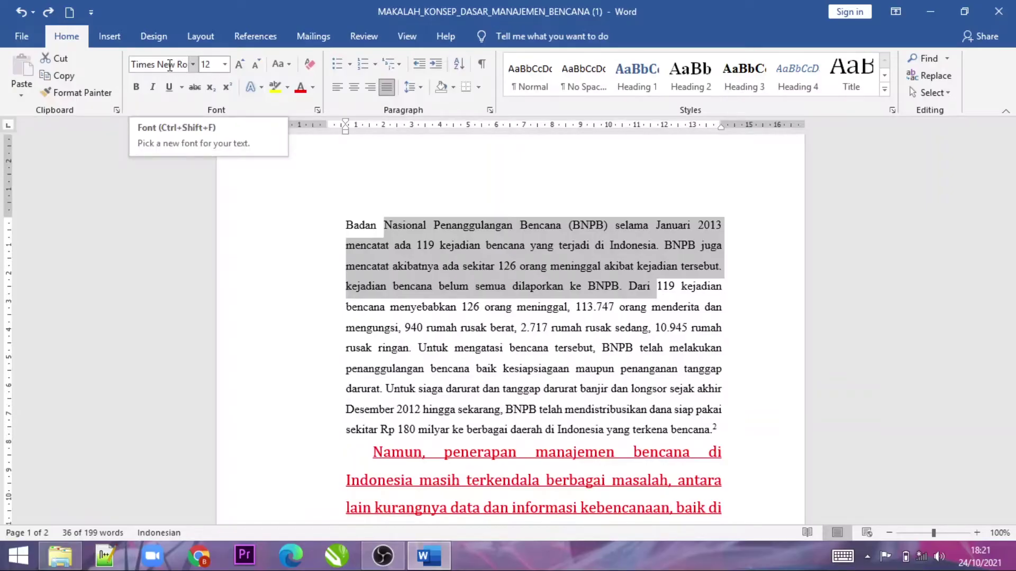
pyautogui.scroll(-1, 402, 247)
pyautogui.scroll(-3, 402, 247)
pyautogui.scroll(-2, 415, 196)
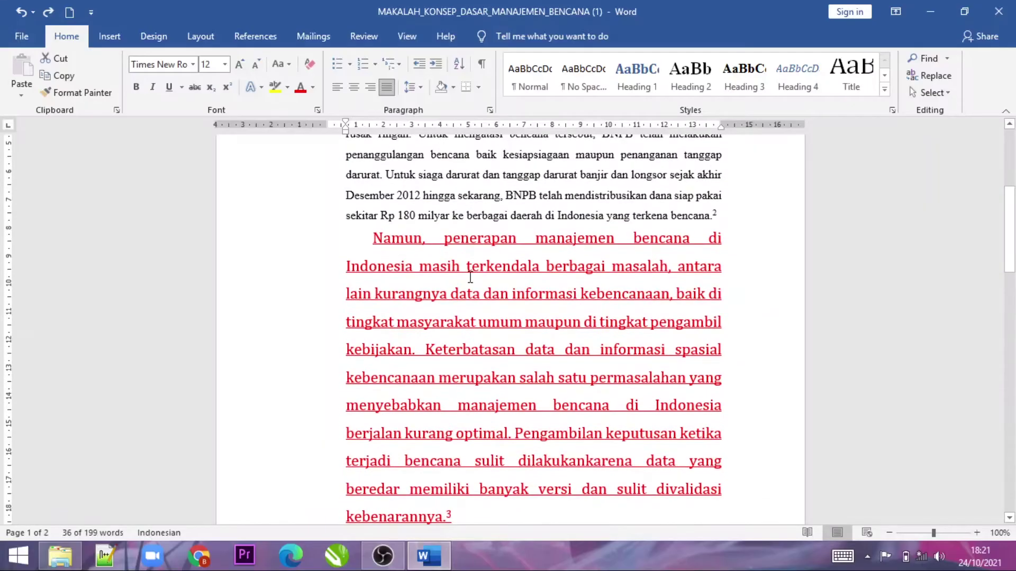
pyautogui.click(479, 293)
pyautogui.moveTo(370, 238); pyautogui.dragTo(565, 307)
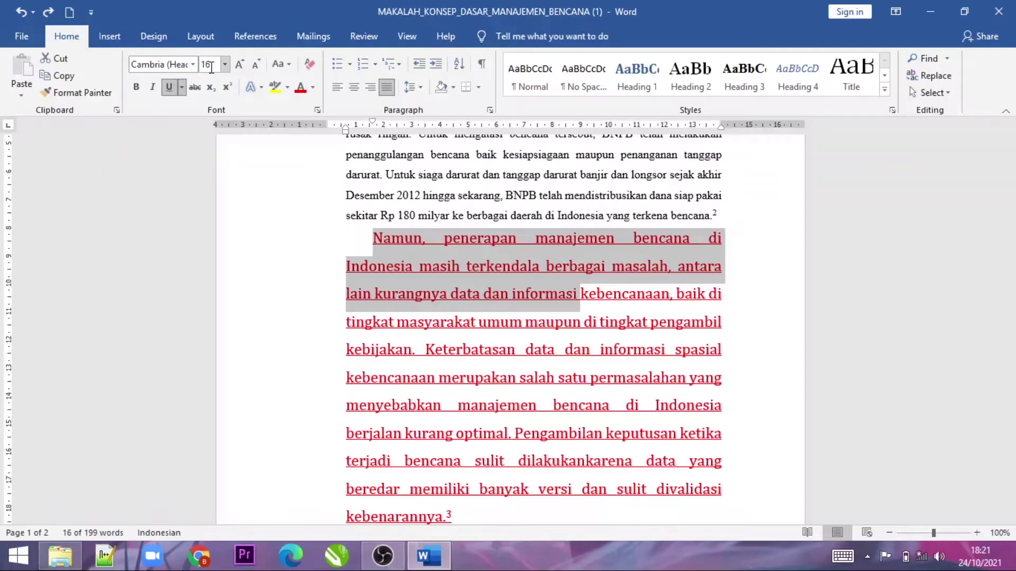
pyautogui.click(418, 266)
pyautogui.scroll(1, 431, 235)
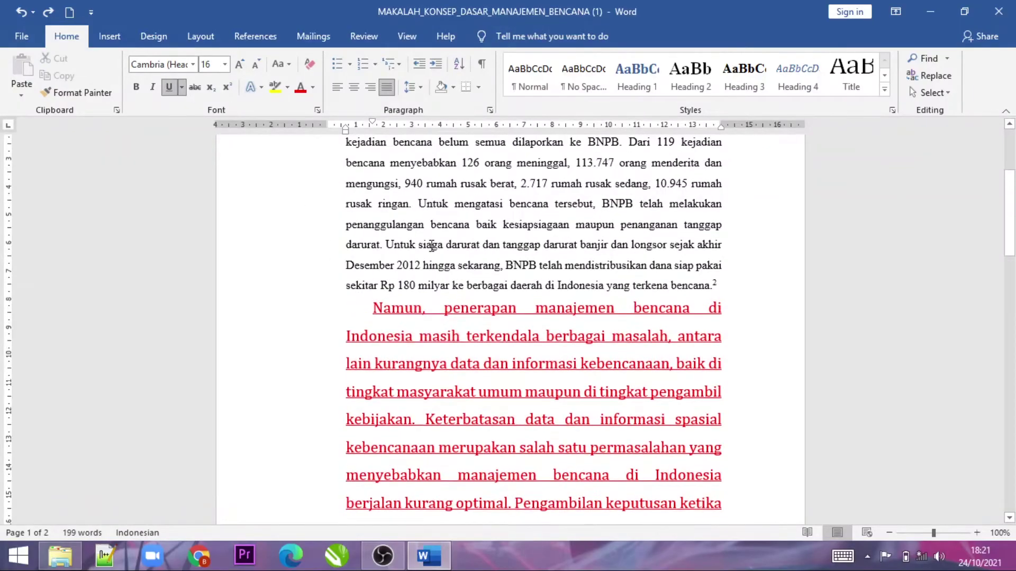
pyautogui.scroll(3, 431, 235)
pyautogui.scroll(-1, 431, 235)
pyautogui.scroll(-3, 431, 235)
pyautogui.scroll(-2, 431, 233)
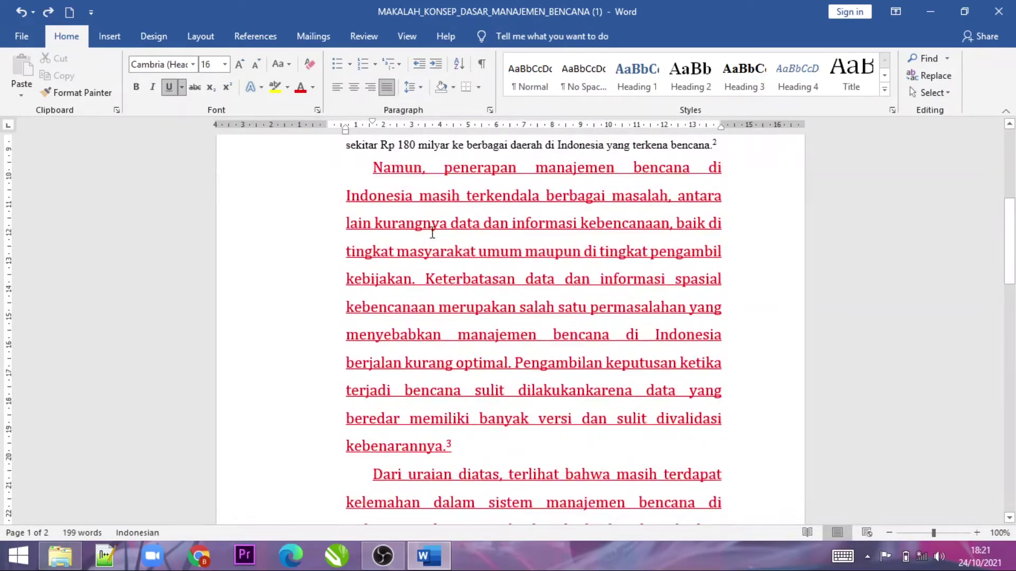
pyautogui.scroll(-1, 433, 233)
pyautogui.scroll(-2, 433, 232)
pyautogui.scroll(5, 432, 233)
pyautogui.scroll(3, 432, 233)
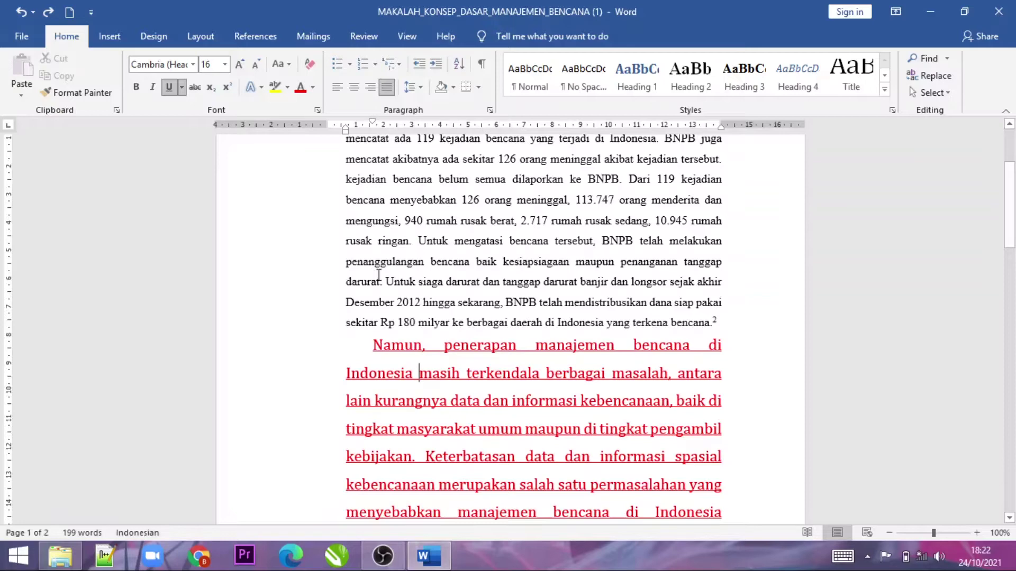
pyautogui.scroll(3, 488, 352)
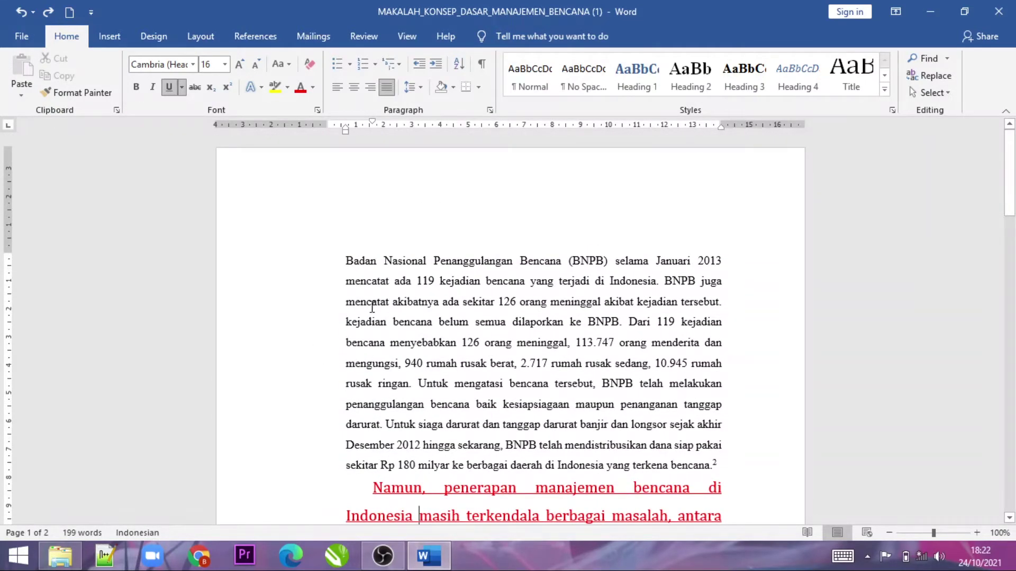
pyautogui.moveTo(342, 261); pyautogui.dragTo(500, 274)
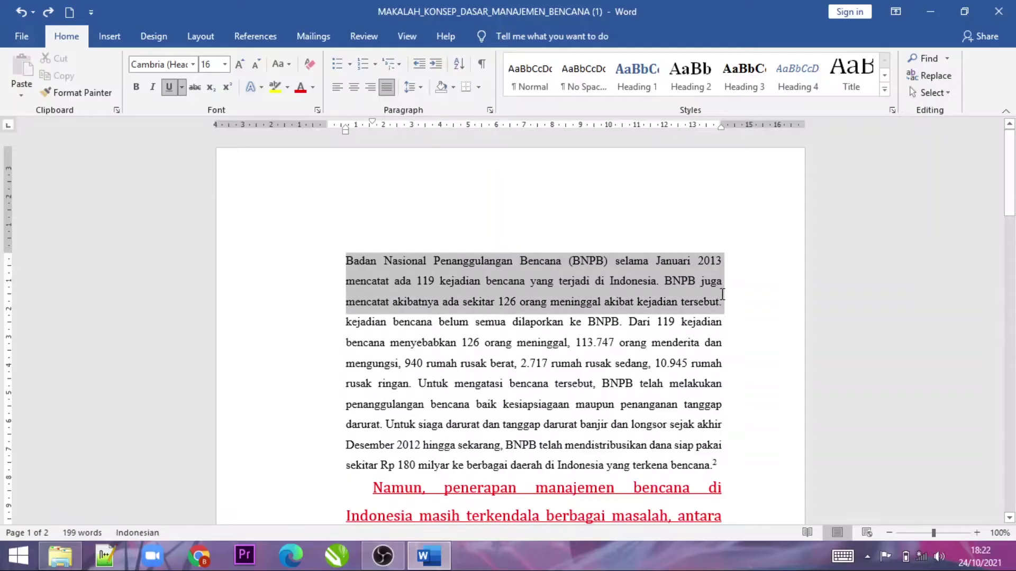
# Step: Pick up the black BNPB paragraph's formatting with Format Painter
pyautogui.moveTo(500, 274); pyautogui.dragTo(681, 299)
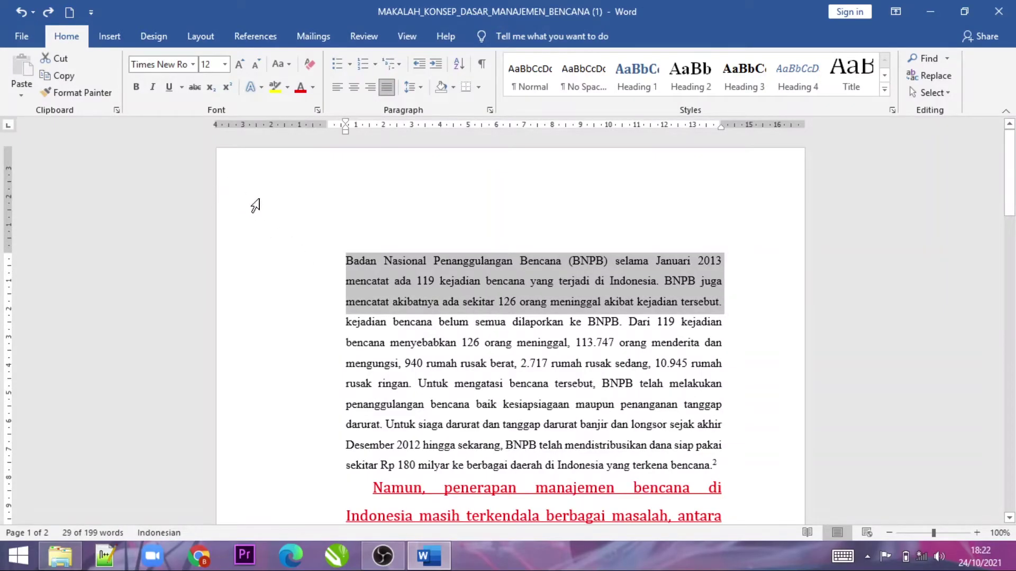
pyautogui.click(68, 101)
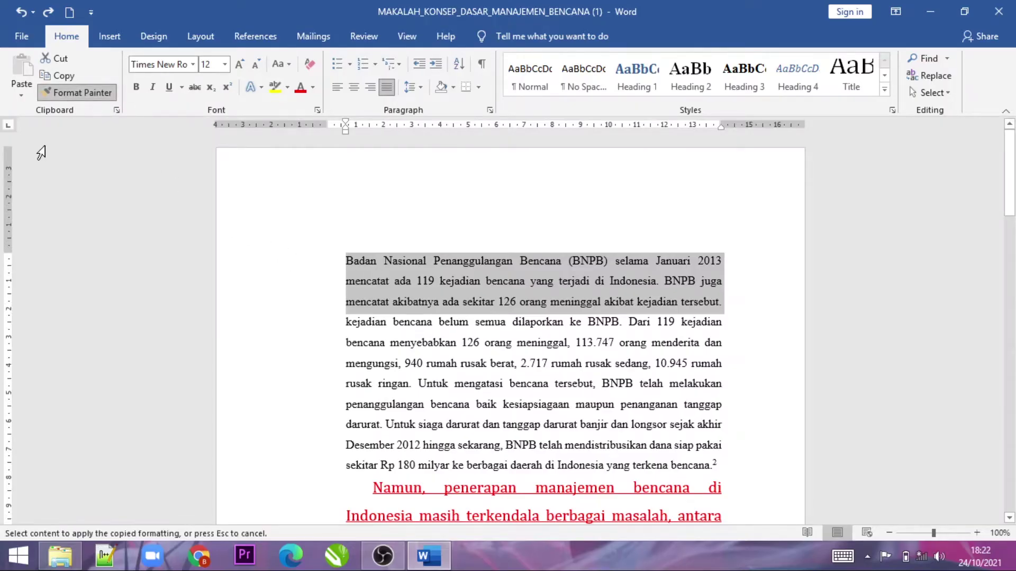
pyautogui.click(74, 98)
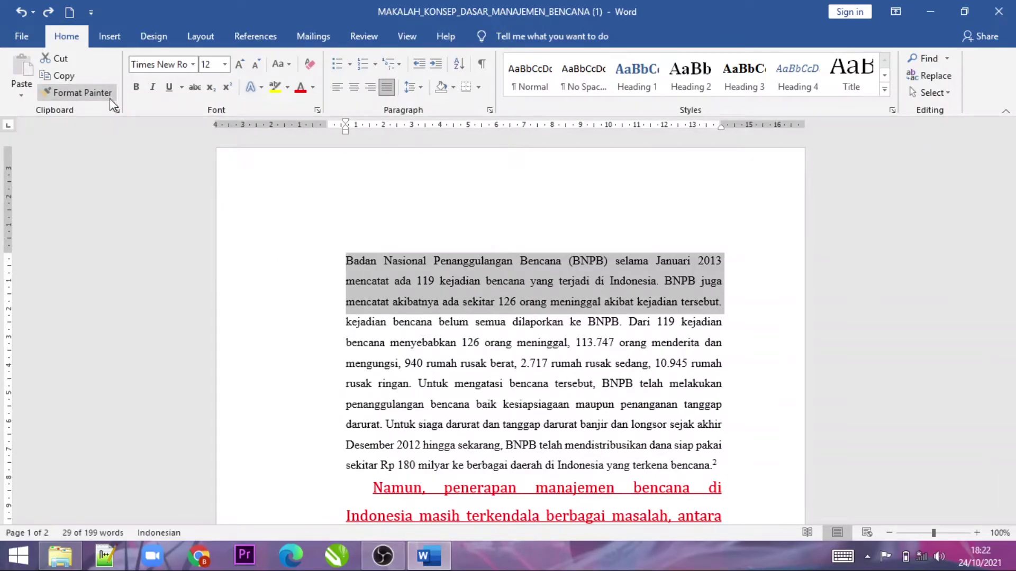
pyautogui.click(66, 95)
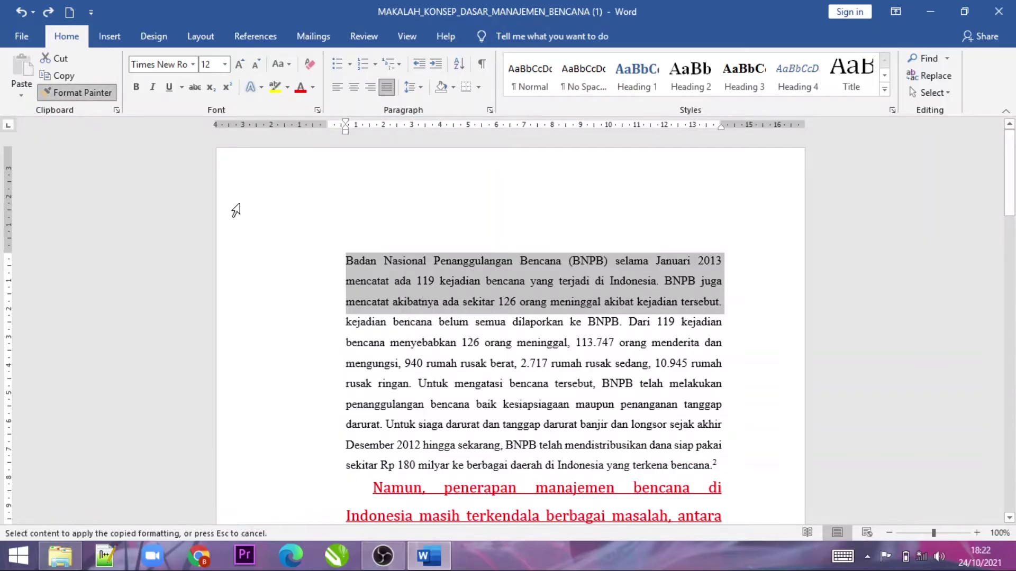
# Step: Paint that black Times New Roman 12 format over the red paragraphs from 'Namun' to the end
pyautogui.scroll(-1, 235, 210)
pyautogui.scroll(-2, 324, 287)
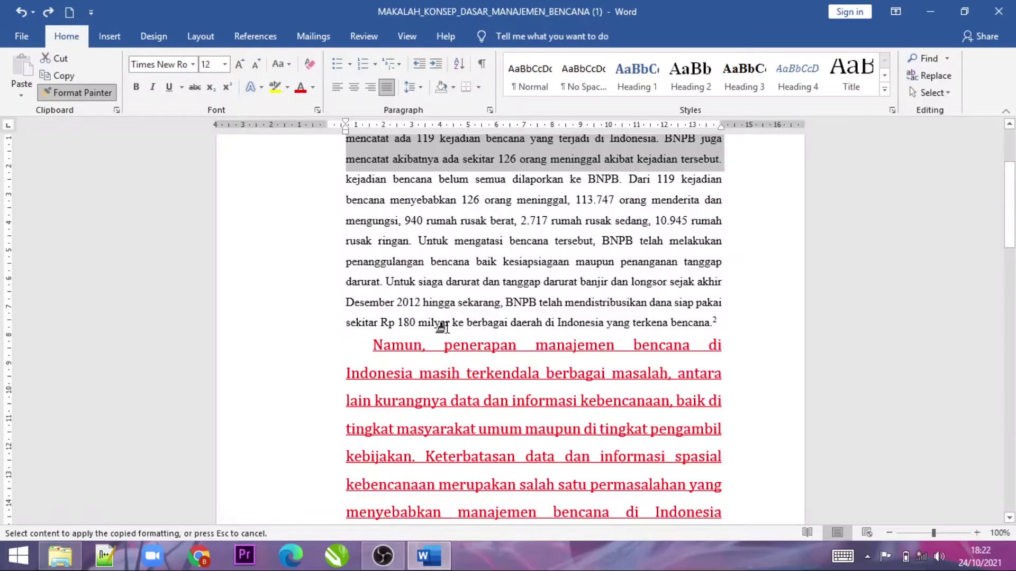
pyautogui.scroll(-1, 441, 327)
pyautogui.scroll(1, 402, 307)
pyautogui.scroll(2, 377, 286)
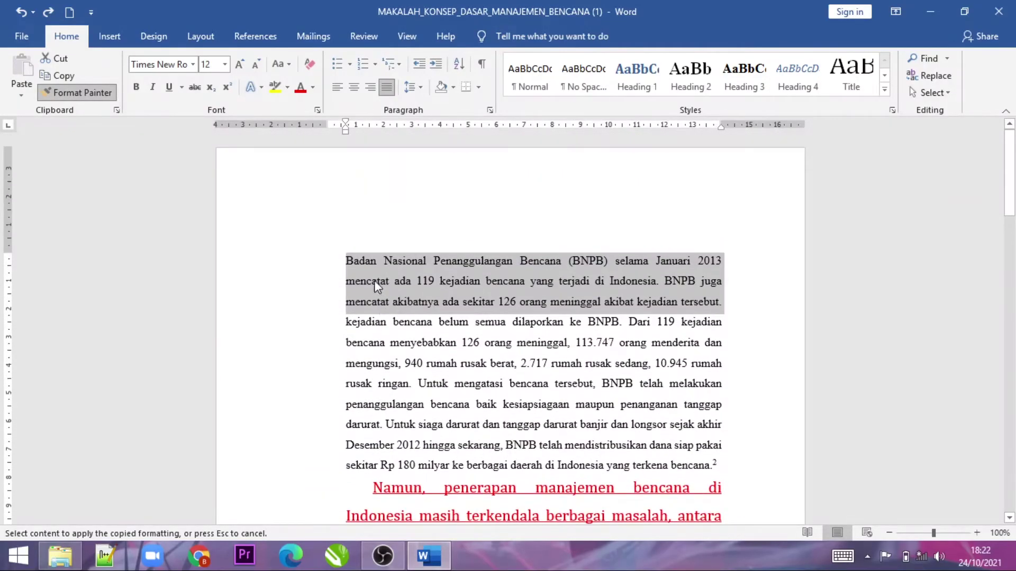
pyautogui.scroll(-2, 417, 265)
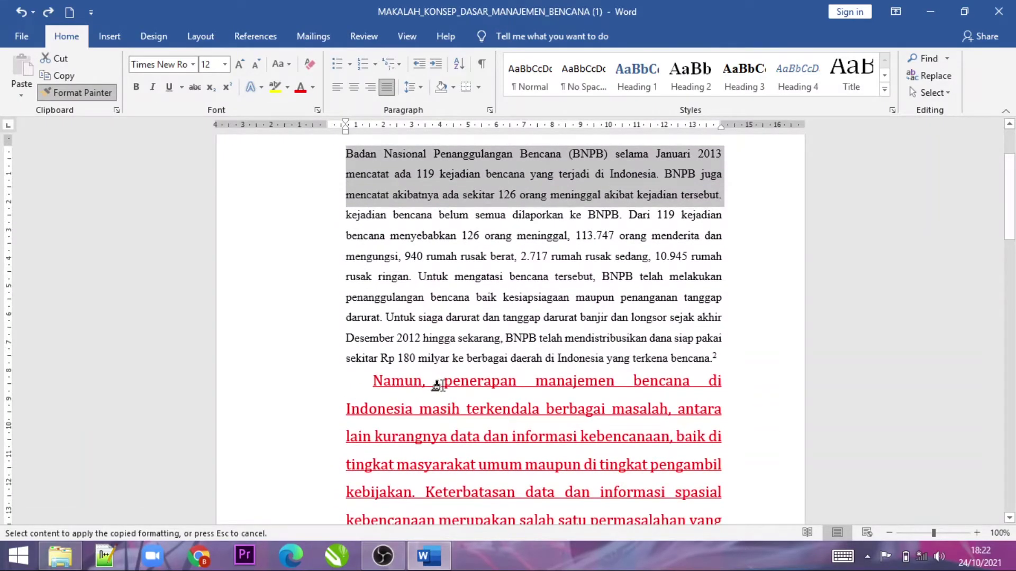
pyautogui.moveTo(371, 381); pyautogui.dragTo(596, 438)
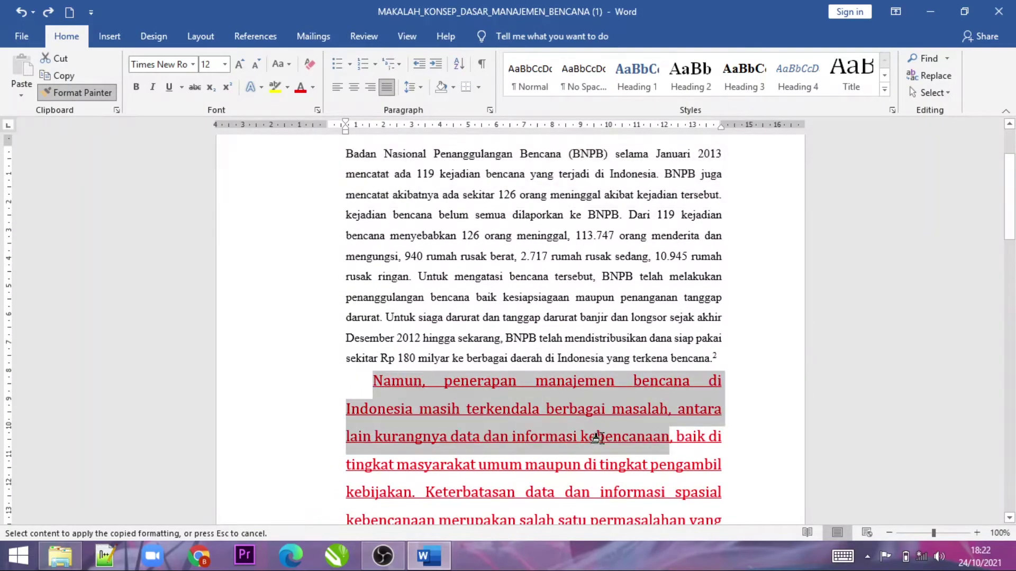
pyautogui.scroll(-2, 597, 438)
pyautogui.scroll(-4, 596, 437)
pyautogui.scroll(-2, 595, 437)
pyautogui.scroll(-1, 595, 436)
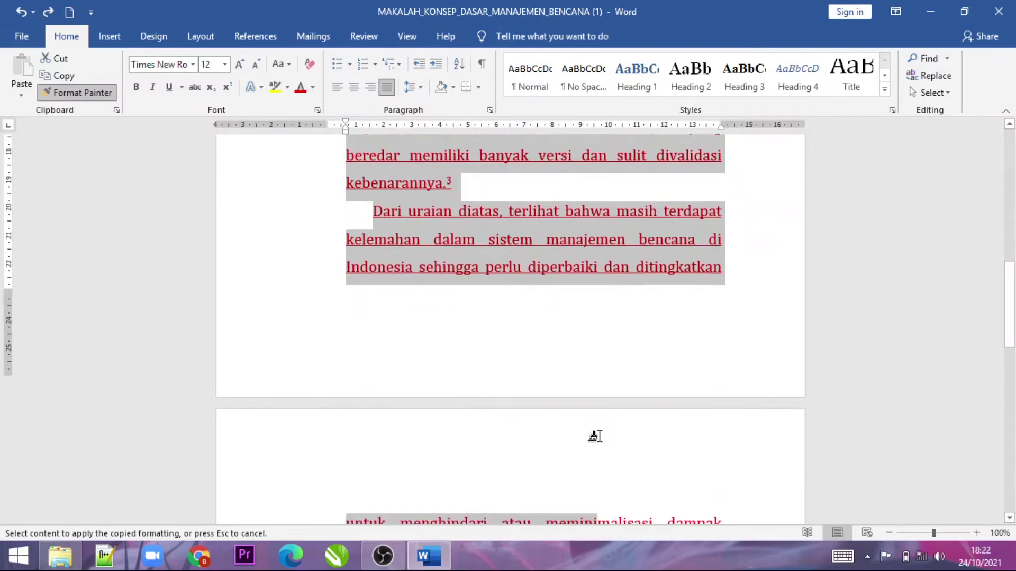
pyautogui.scroll(-2, 595, 436)
pyautogui.moveTo(595, 434); pyautogui.dragTo(597, 433)
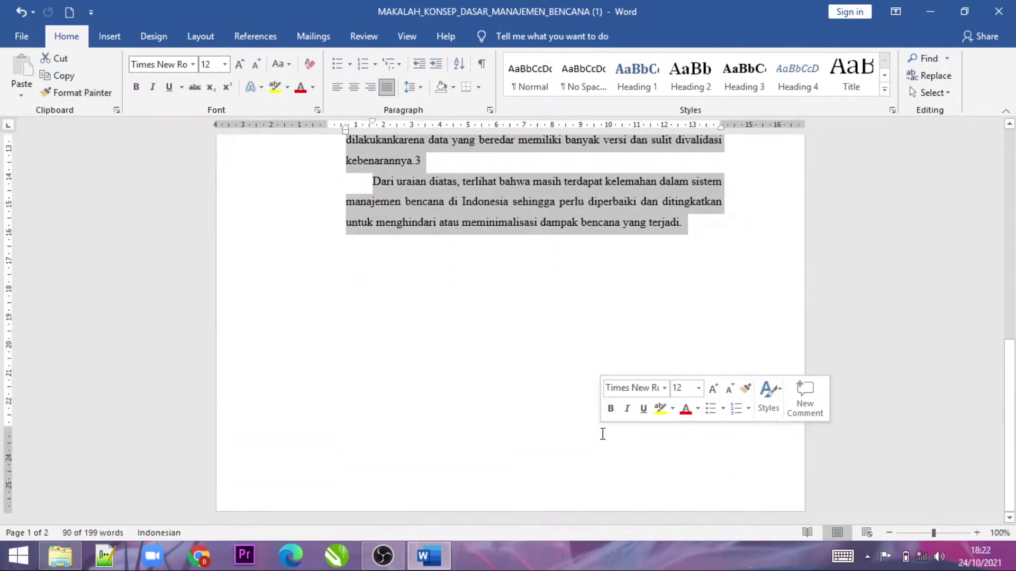
# Step: Review the reformatted 'Namun' paragraph by briefly selecting part of it
pyautogui.click(474, 354)
pyautogui.scroll(3, 474, 350)
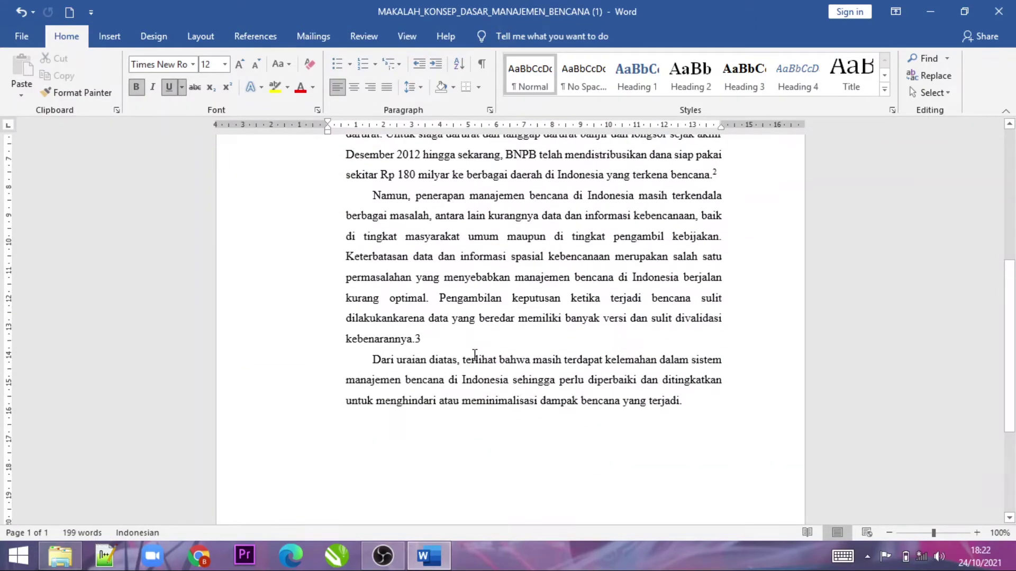
pyautogui.scroll(2, 474, 346)
pyautogui.scroll(2, 475, 344)
pyautogui.scroll(-1, 423, 334)
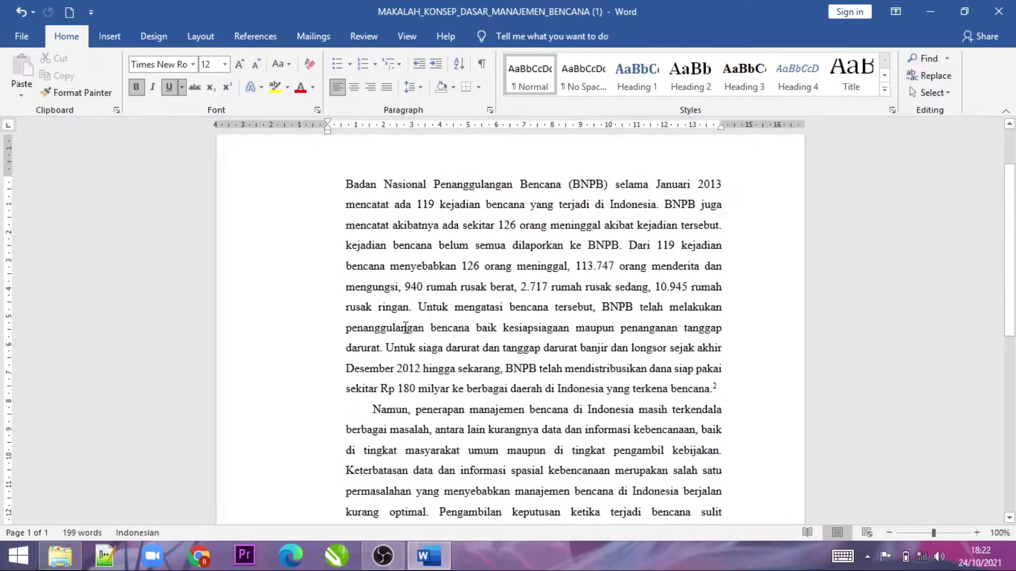
pyautogui.scroll(-1, 407, 329)
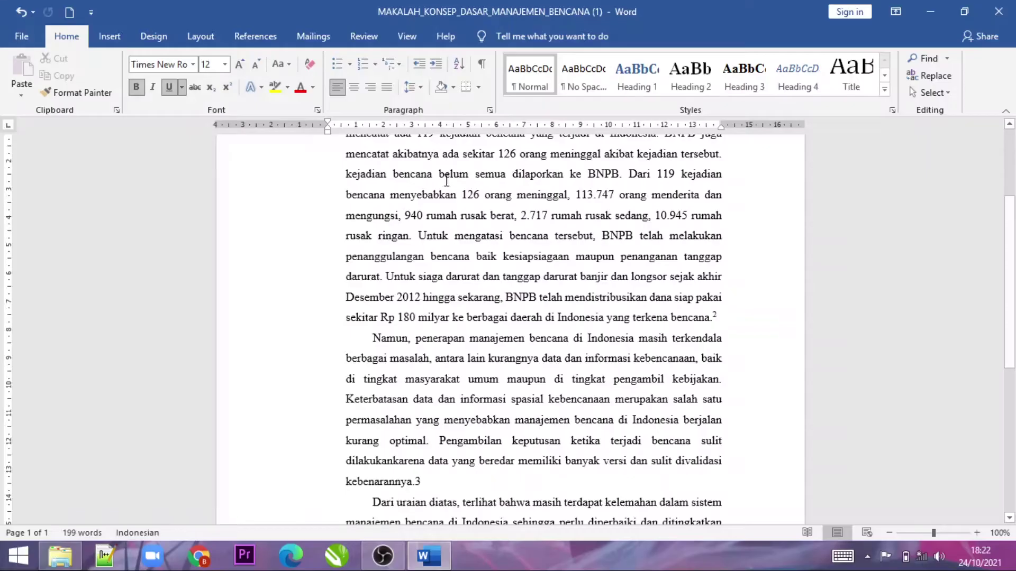
pyautogui.scroll(1, 437, 182)
pyautogui.scroll(-1, 413, 318)
pyautogui.scroll(-1, 381, 381)
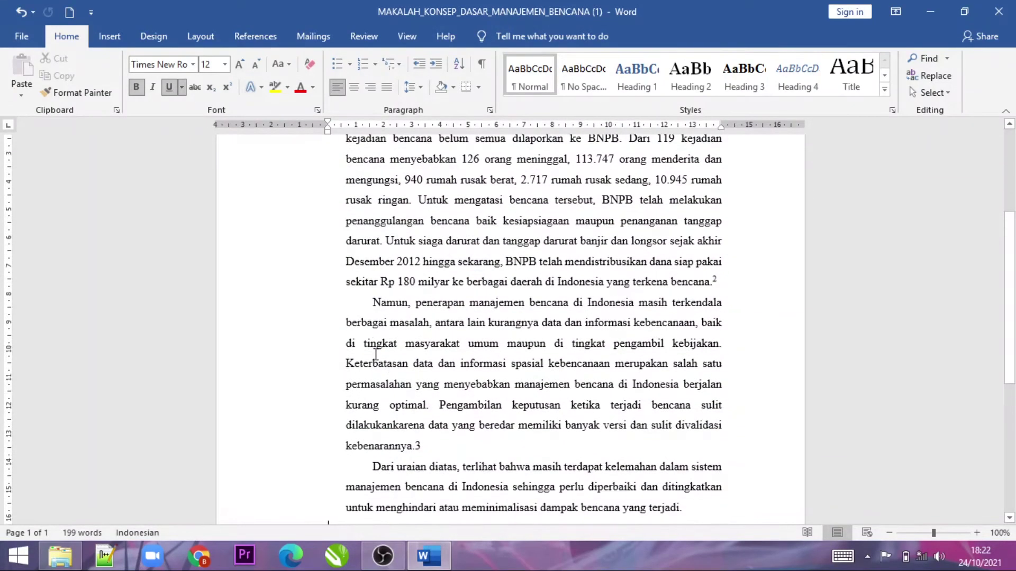
pyautogui.moveTo(364, 343); pyautogui.dragTo(617, 385)
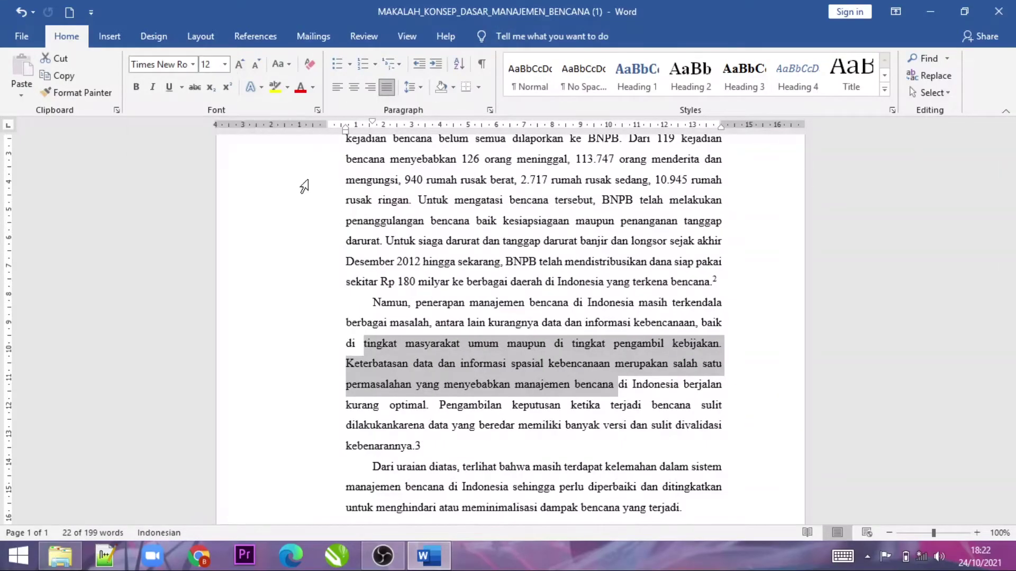
pyautogui.click(456, 346)
# Step: Inspect the opening 'Badan' paragraph, then undo the Namun reformatting back to red underlined Cambria
pyautogui.scroll(-1, 455, 334)
pyautogui.scroll(-3, 455, 323)
pyautogui.scroll(3, 455, 321)
pyautogui.scroll(3, 455, 321)
pyautogui.scroll(1, 455, 321)
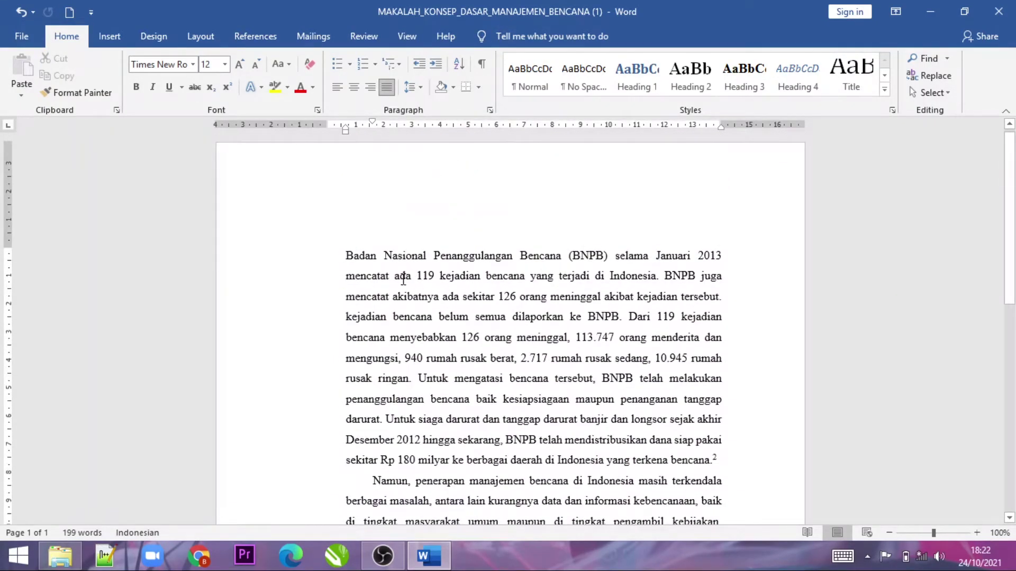
pyautogui.moveTo(384, 277); pyautogui.dragTo(584, 359)
pyautogui.scroll(-3, 529, 354)
pyautogui.scroll(2, 519, 352)
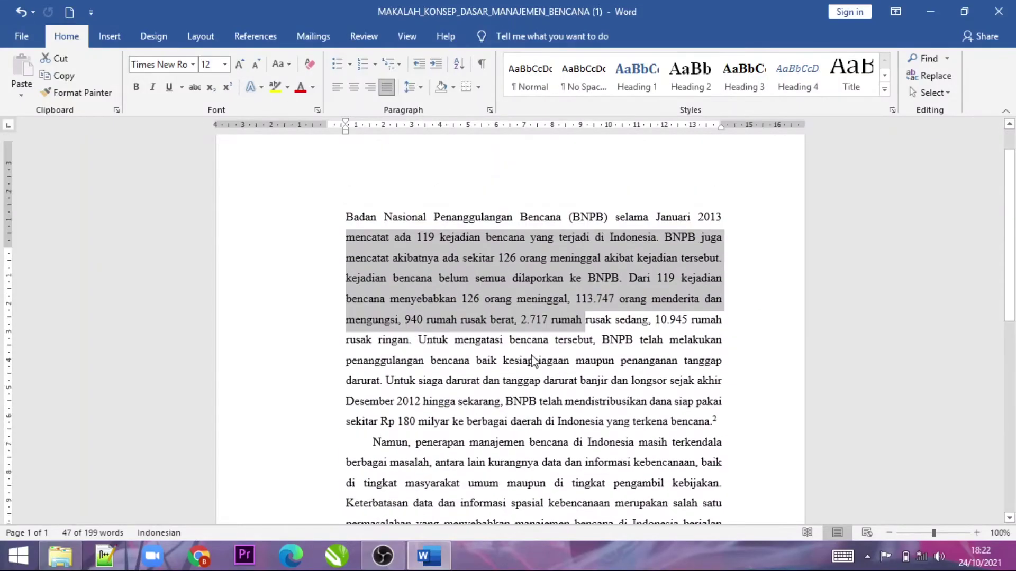
pyautogui.scroll(1, 509, 349)
pyautogui.moveTo(347, 261); pyautogui.dragTo(688, 389)
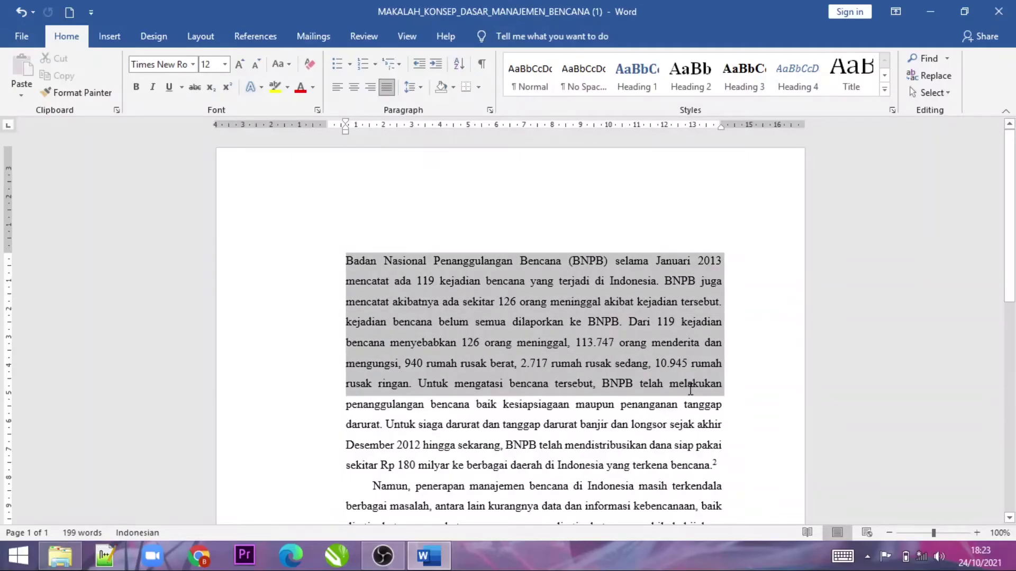
pyautogui.moveTo(690, 390); pyautogui.dragTo(699, 407)
pyautogui.click(496, 304)
pyautogui.scroll(-2, 493, 306)
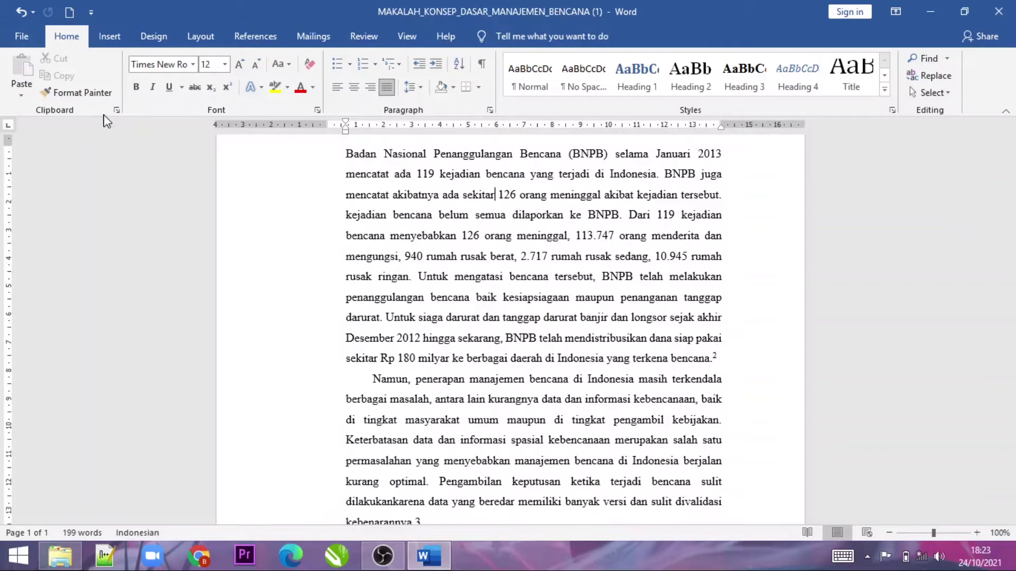
pyautogui.click(18, 19)
# Step: Select the first three lines of black body text as the formatting model
pyautogui.click(495, 344)
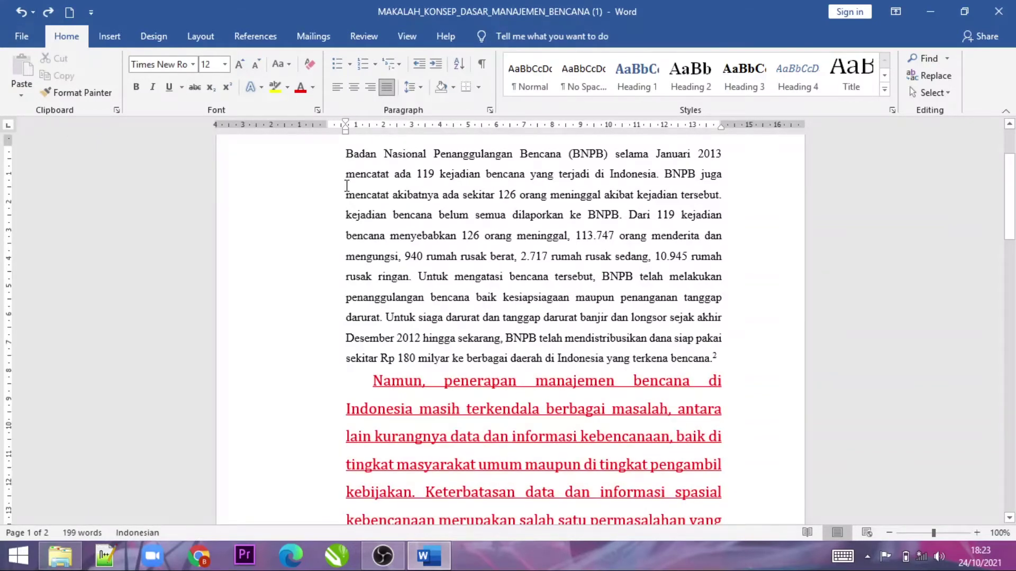
pyautogui.moveTo(343, 152); pyautogui.dragTo(694, 195)
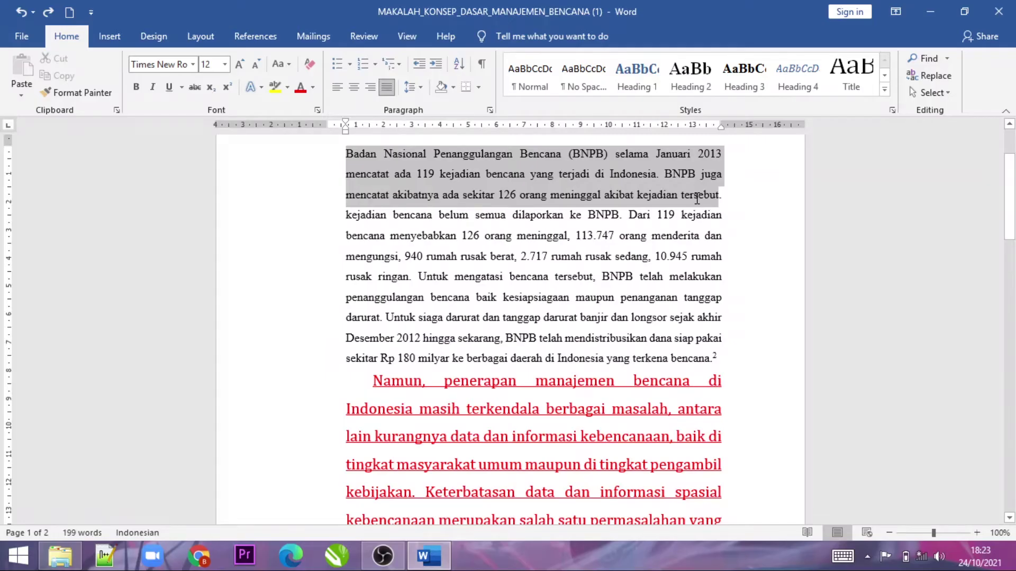
pyautogui.moveTo(697, 199); pyautogui.dragTo(697, 201)
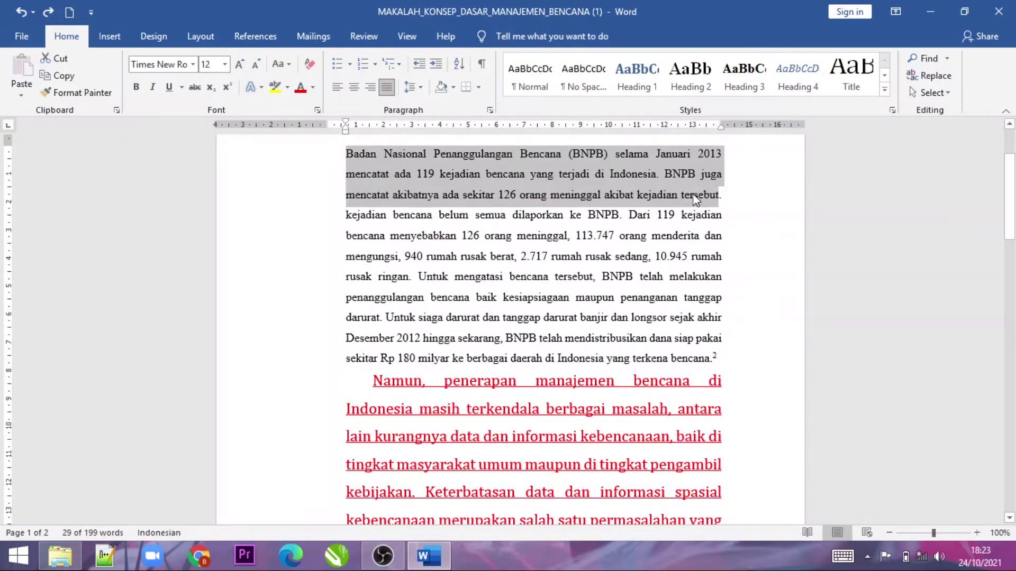
# Step: Select the red 'Namun' and 'Dari uraian' paragraphs and redo their black Times New Roman 12 formatting
pyautogui.scroll(-2, 443, 442)
pyautogui.moveTo(363, 311)
pyautogui.mouseDown()
pyautogui.moveTo(617, 459)
pyautogui.moveTo(698, 442)
pyautogui.mouseUp()
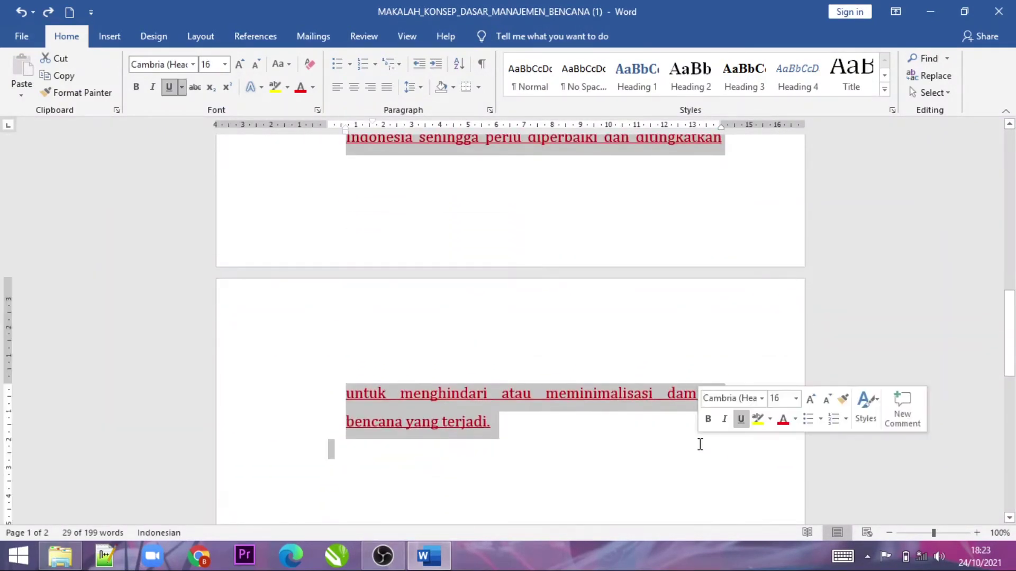
pyautogui.scroll(3, 534, 256)
pyautogui.scroll(5, 533, 256)
pyautogui.scroll(2, 534, 255)
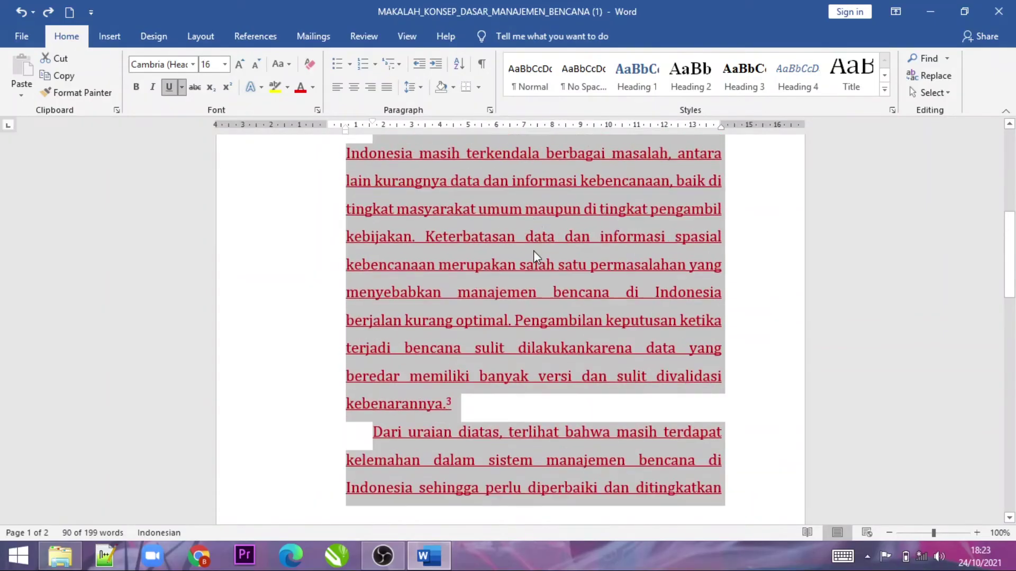
pyautogui.scroll(1, 535, 255)
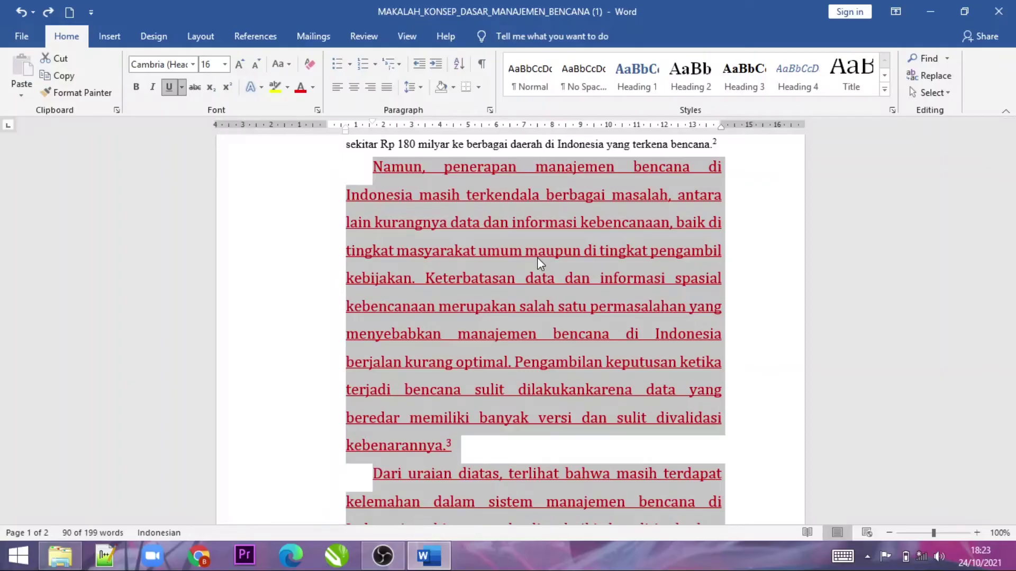
pyautogui.hotkey('ctrl', 'y')
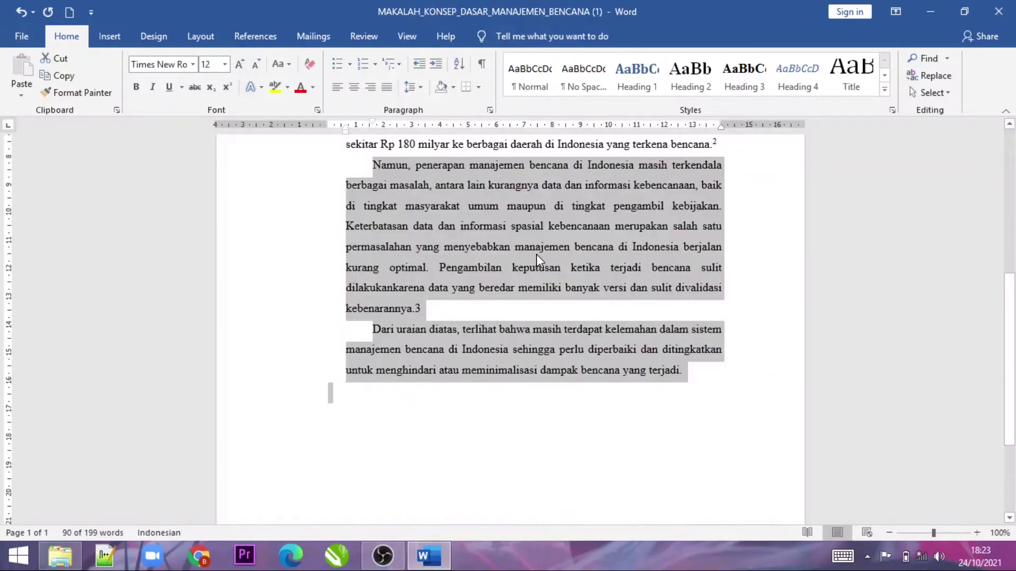
# Step: Review the newly black 'Namun' paragraphs and clear the selection
pyautogui.scroll(2, 537, 254)
pyautogui.scroll(2, 550, 292)
pyautogui.scroll(1, 561, 291)
pyautogui.scroll(2, 565, 291)
pyautogui.scroll(-2, 561, 294)
pyautogui.scroll(-3, 556, 296)
pyautogui.click(556, 296)
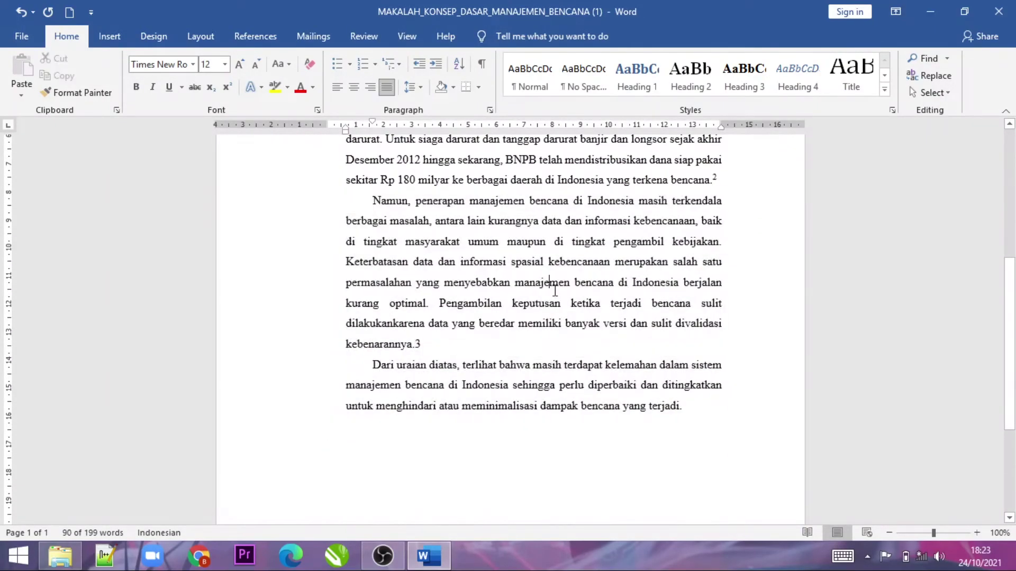
pyautogui.scroll(1, 550, 286)
pyautogui.moveTo(397, 313); pyautogui.dragTo(563, 339)
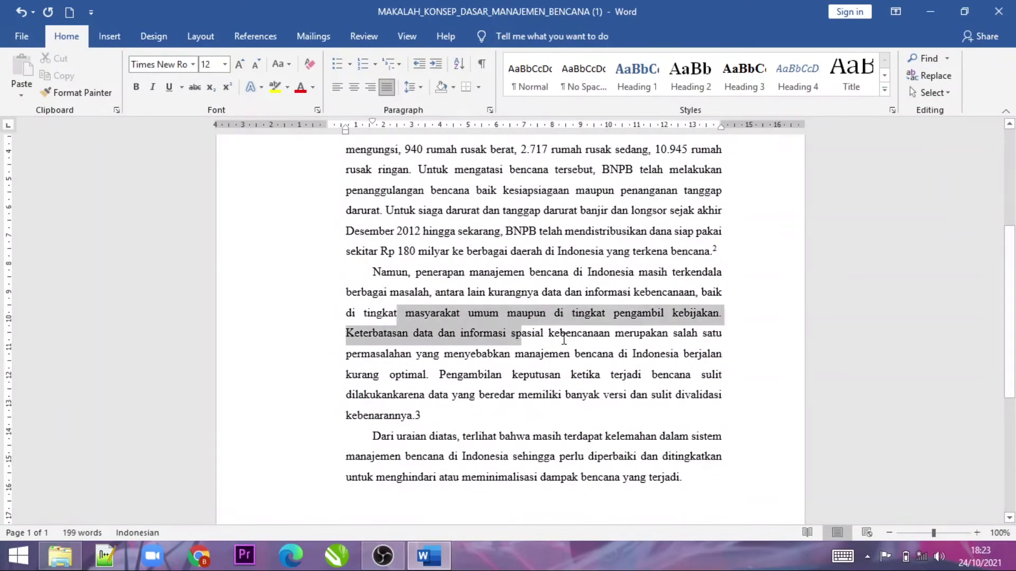
pyautogui.click(384, 190)
# Step: Spot-check the opening paragraph and the word 'masyarakat' for uniform 12 pt Times New Roman
pyautogui.moveTo(404, 193); pyautogui.dragTo(565, 185)
pyautogui.scroll(2, 564, 185)
pyautogui.scroll(1, 565, 185)
pyautogui.moveTo(392, 231); pyautogui.dragTo(587, 251)
pyautogui.doubleClick(407, 456)
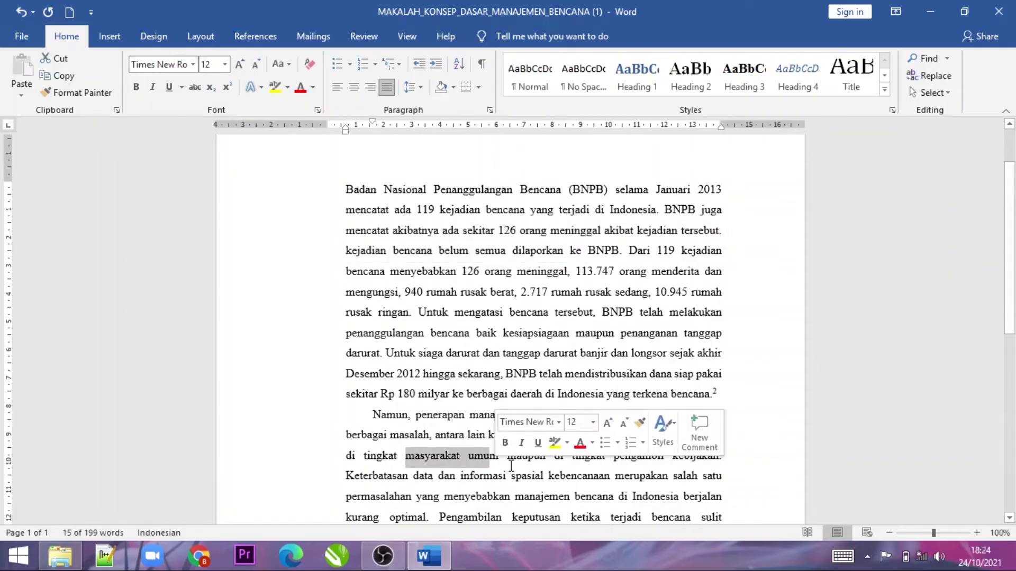
pyautogui.click(427, 333)
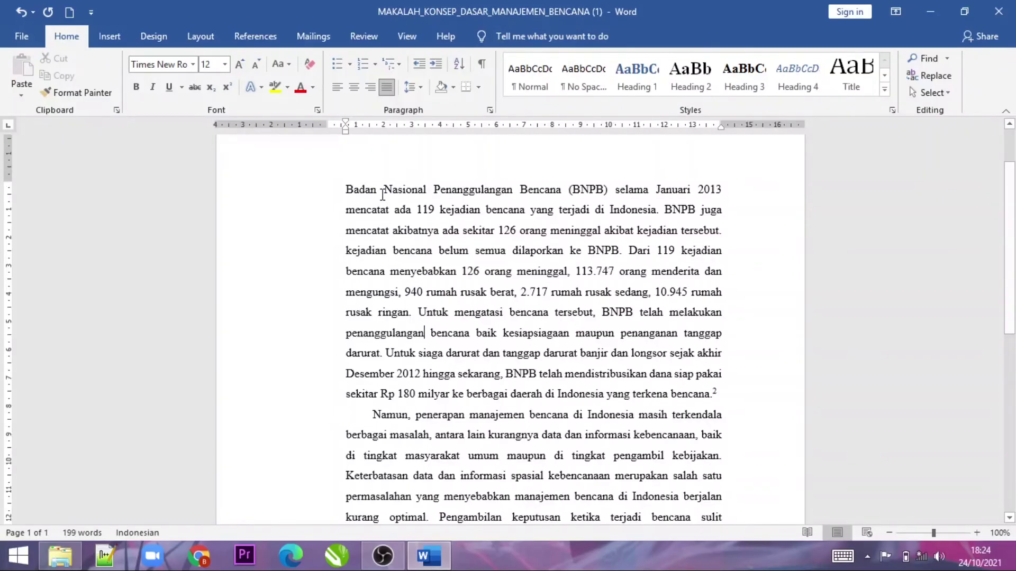
pyautogui.scroll(-2, 387, 199)
pyautogui.scroll(-2, 397, 204)
pyautogui.scroll(-1, 408, 209)
pyautogui.scroll(1, 423, 216)
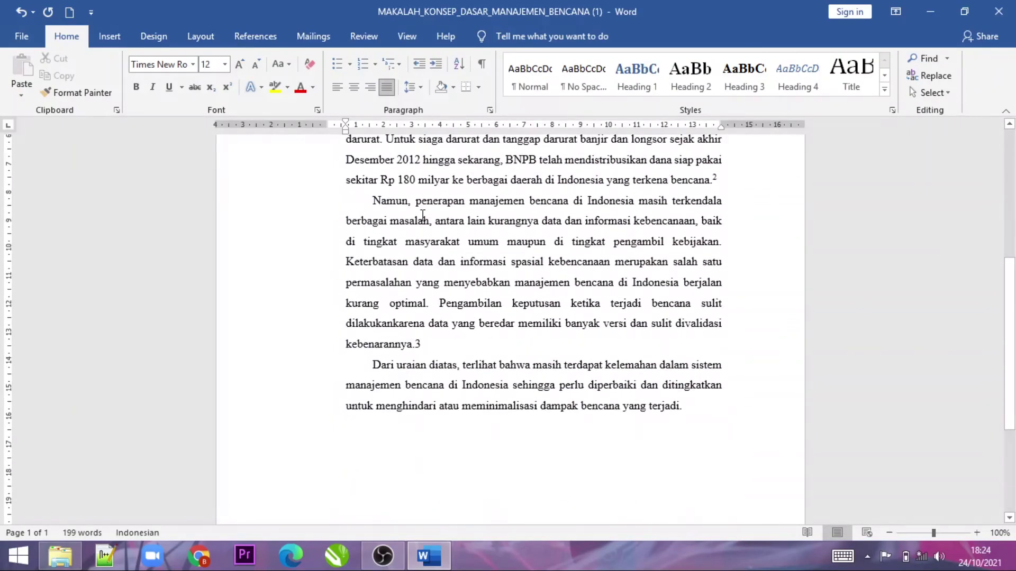
pyautogui.scroll(2, 422, 215)
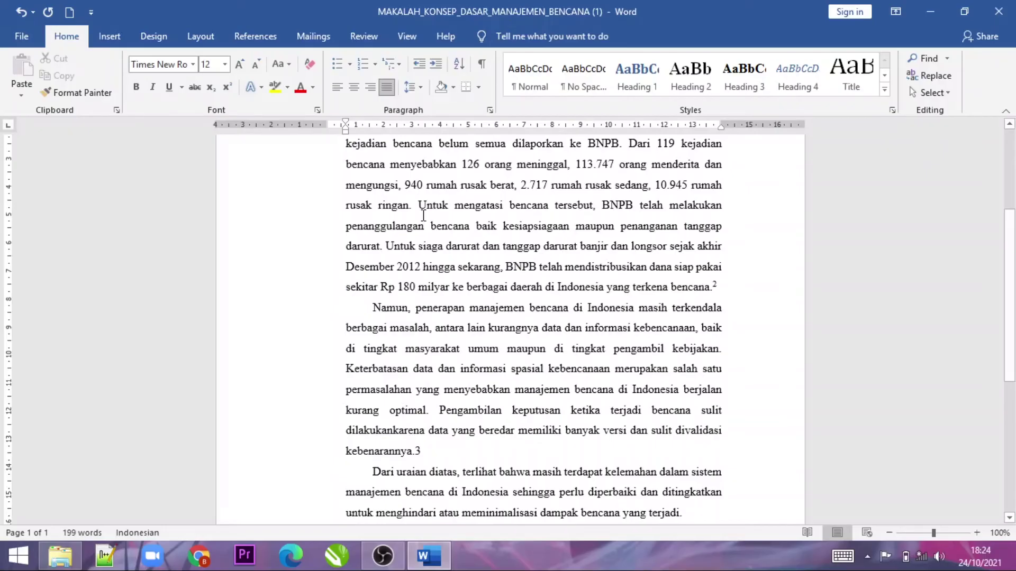
pyautogui.scroll(2, 423, 216)
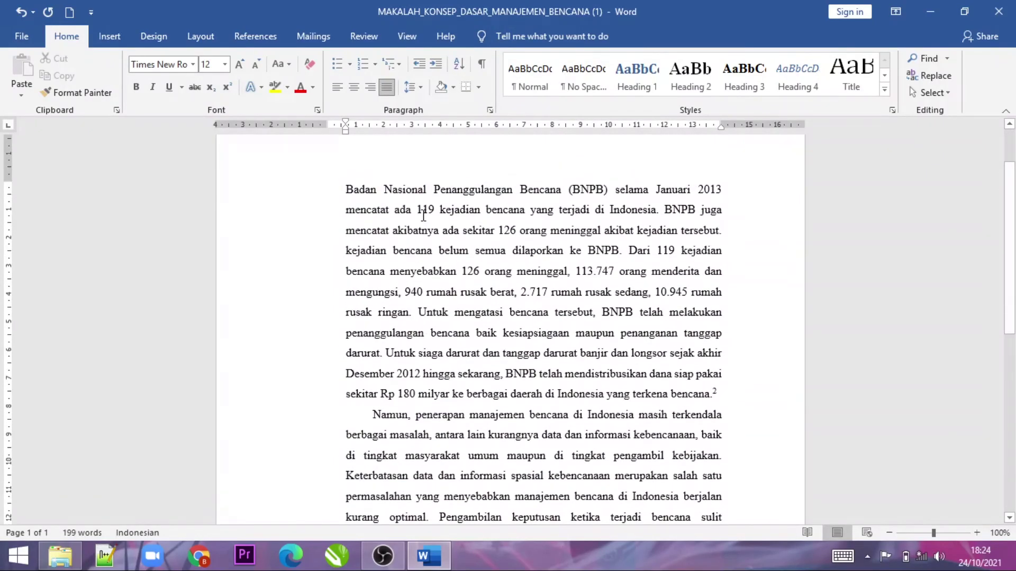
pyautogui.scroll(-4, 422, 216)
pyautogui.scroll(3, 423, 216)
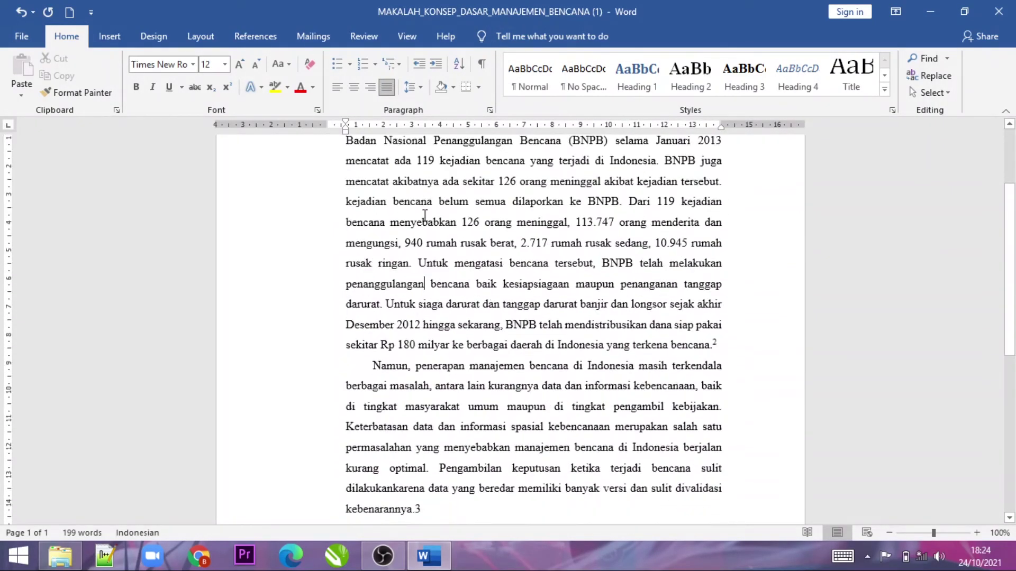
pyautogui.scroll(2, 426, 214)
pyautogui.scroll(-1, 426, 214)
pyautogui.scroll(-3, 449, 222)
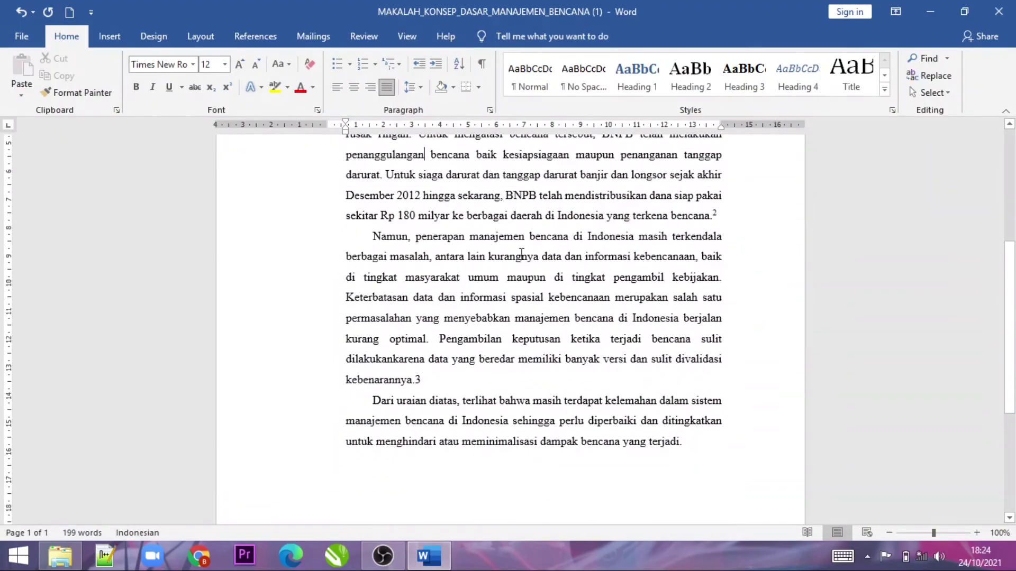
pyautogui.scroll(-2, 559, 240)
pyautogui.scroll(2, 559, 239)
pyautogui.scroll(3, 559, 239)
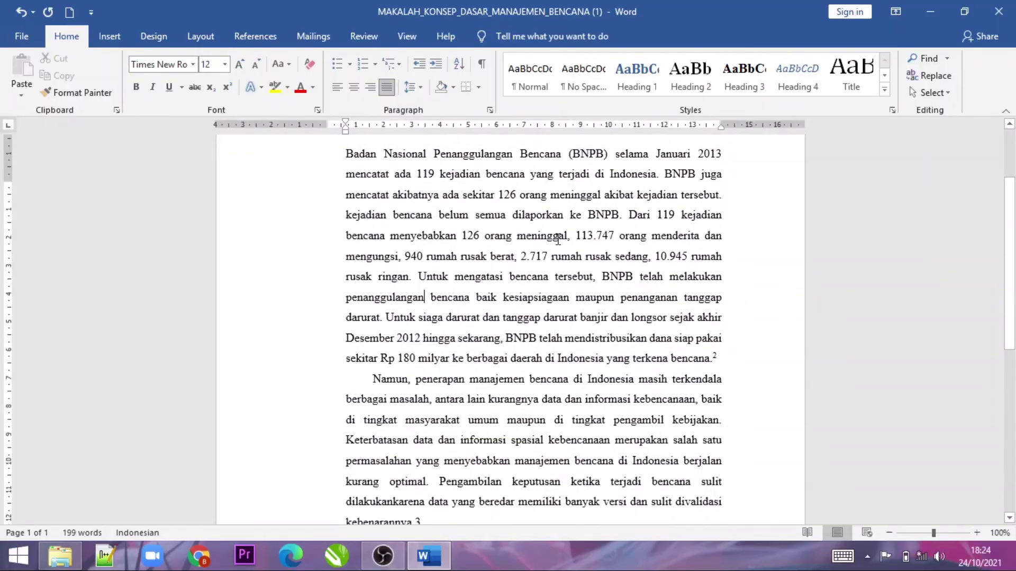
pyautogui.scroll(1, 558, 237)
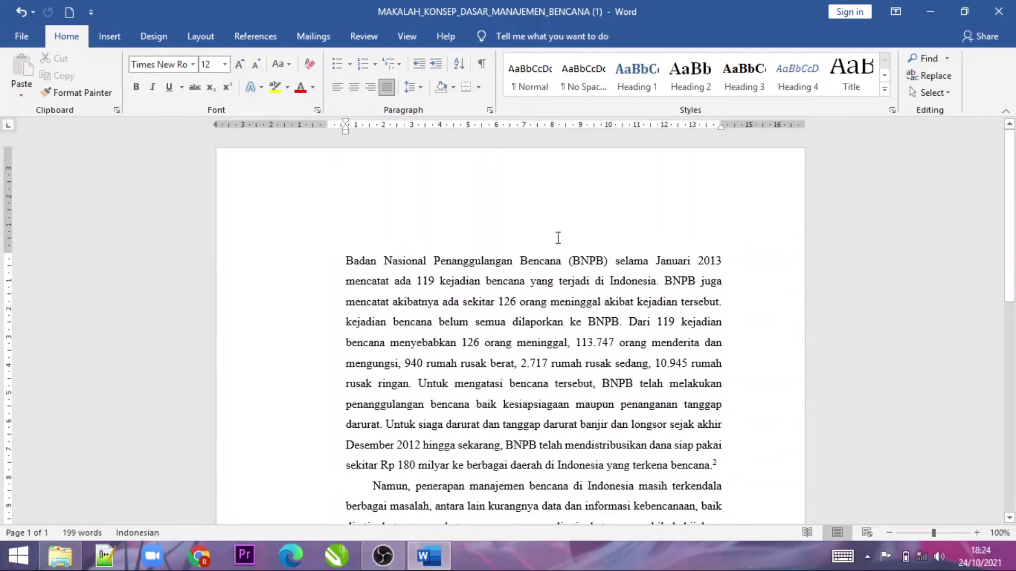
pyautogui.scroll(-1, 558, 237)
pyautogui.scroll(-2, 558, 237)
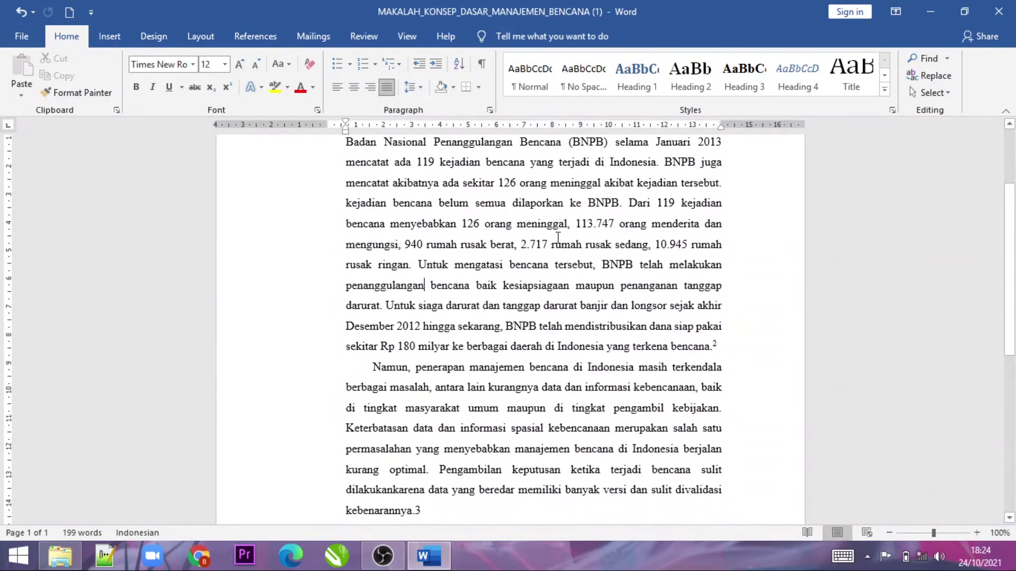